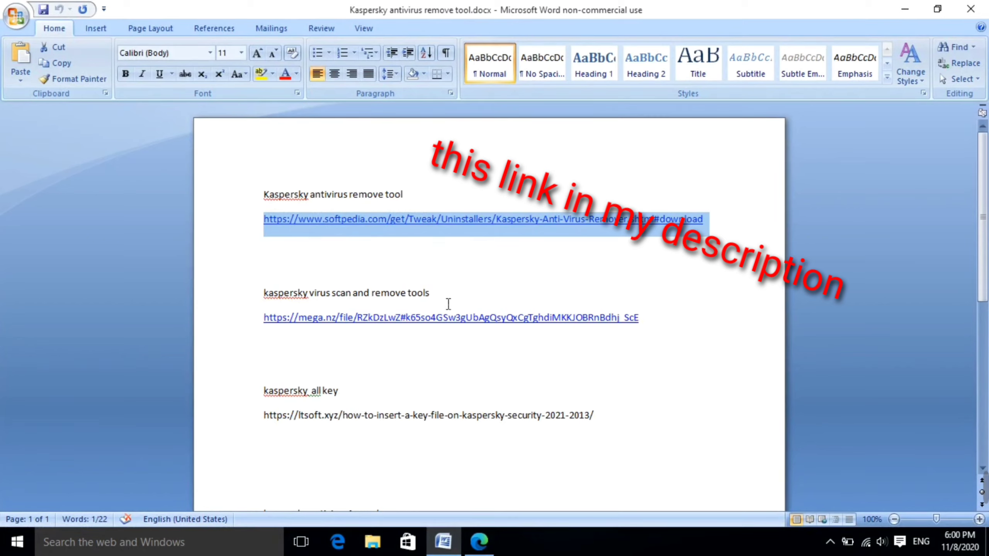
# - Copy the mega.nz link under the "kaspersky virus scan and remove tools" heading and minimize the document
pyautogui.moveTo(646, 329); pyautogui.dragTo(258, 327)
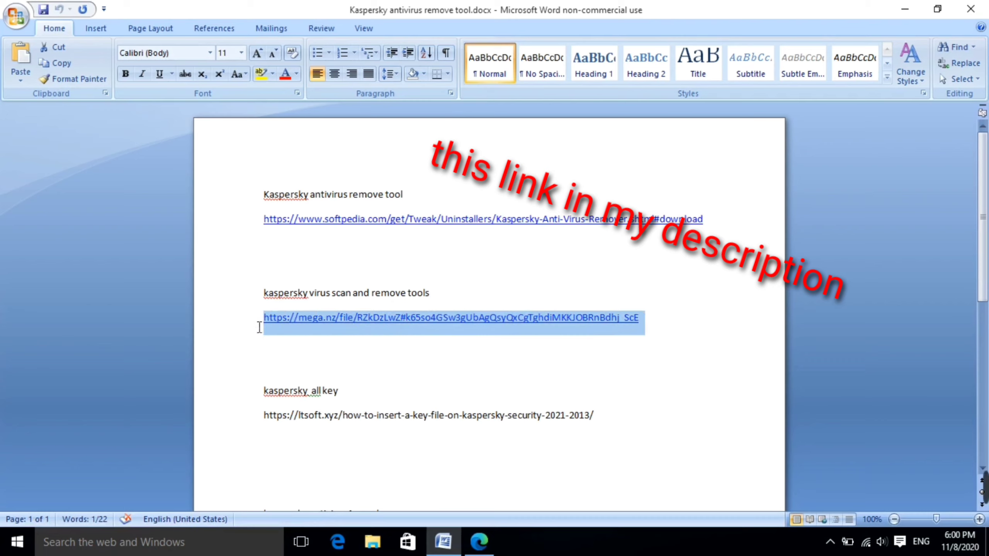
pyautogui.rightClick(281, 322)
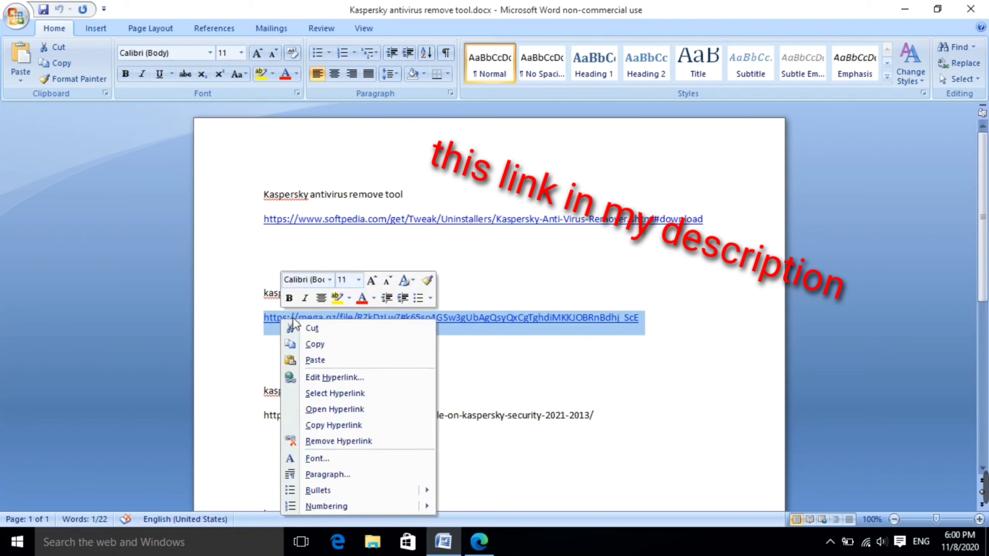
pyautogui.click(320, 346)
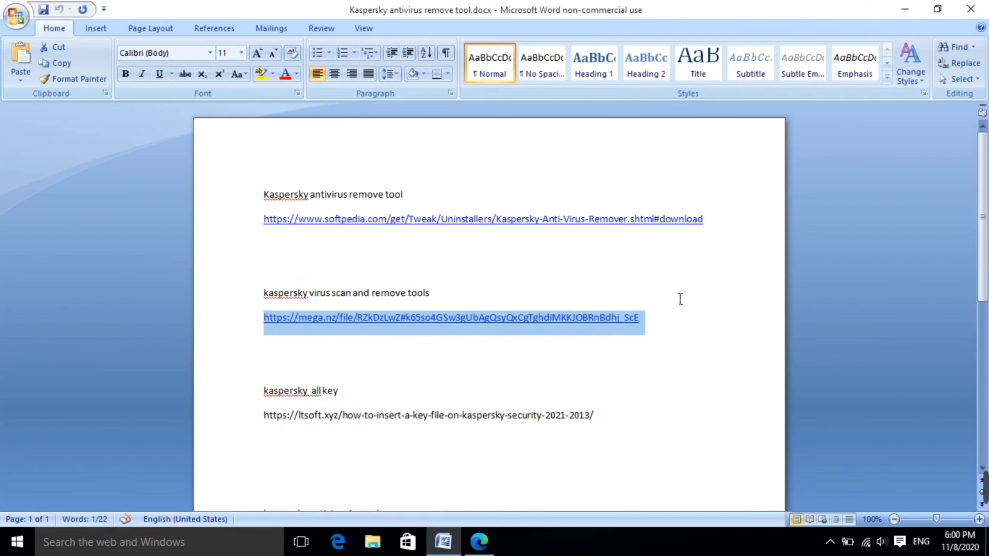
pyautogui.click(907, 10)
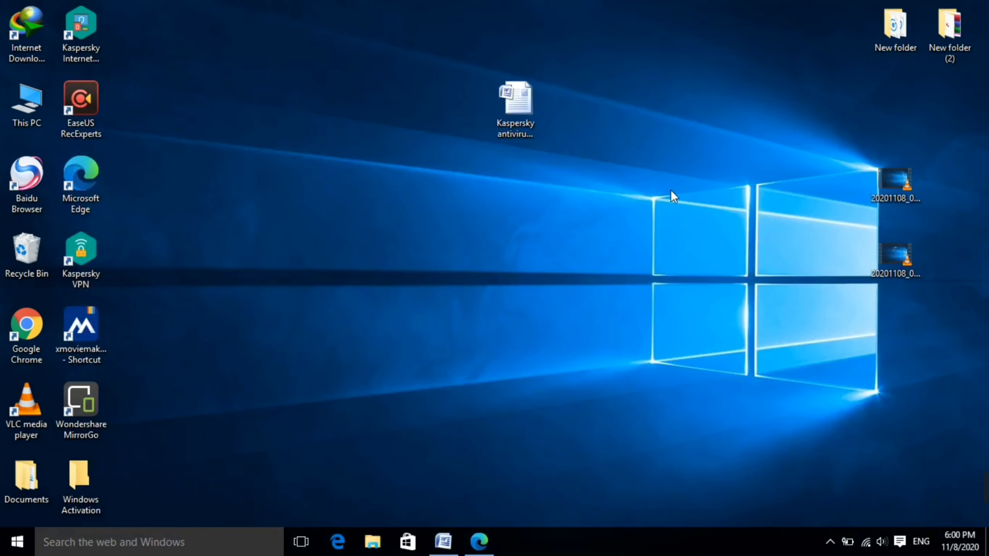
# - Switch to Microsoft Edge and open the copied mega.nz link
pyautogui.click(479, 542)
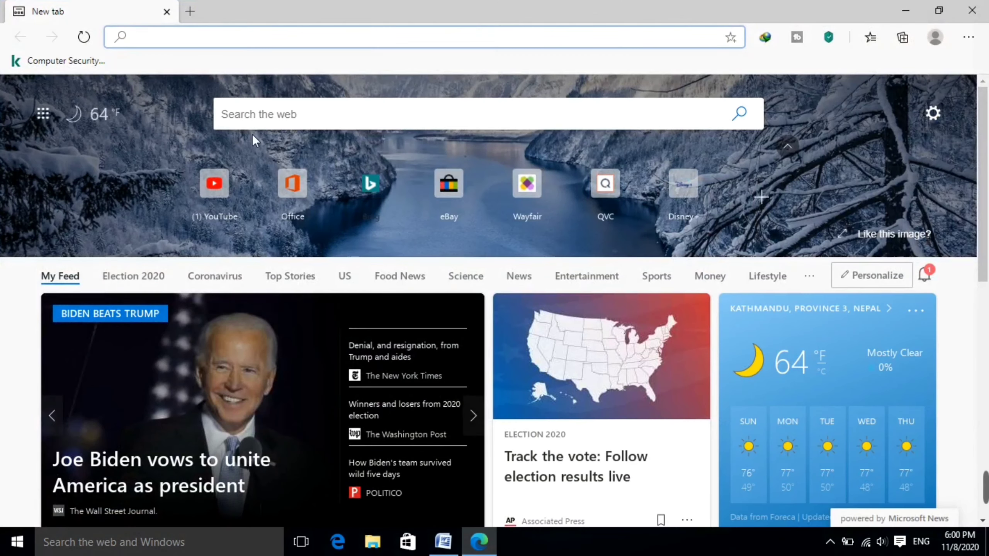
pyautogui.click(191, 39)
pyautogui.rightClick(191, 41)
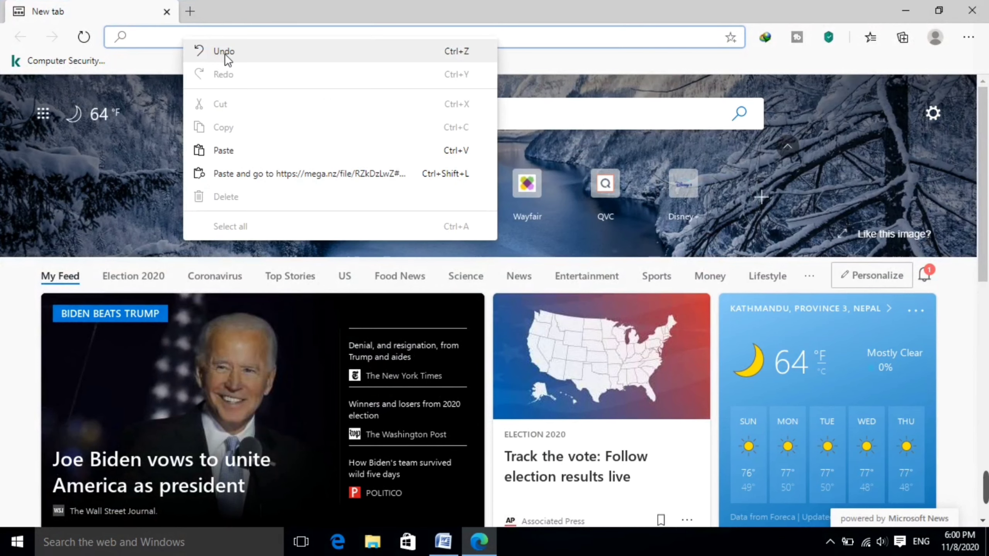
pyautogui.click(224, 150)
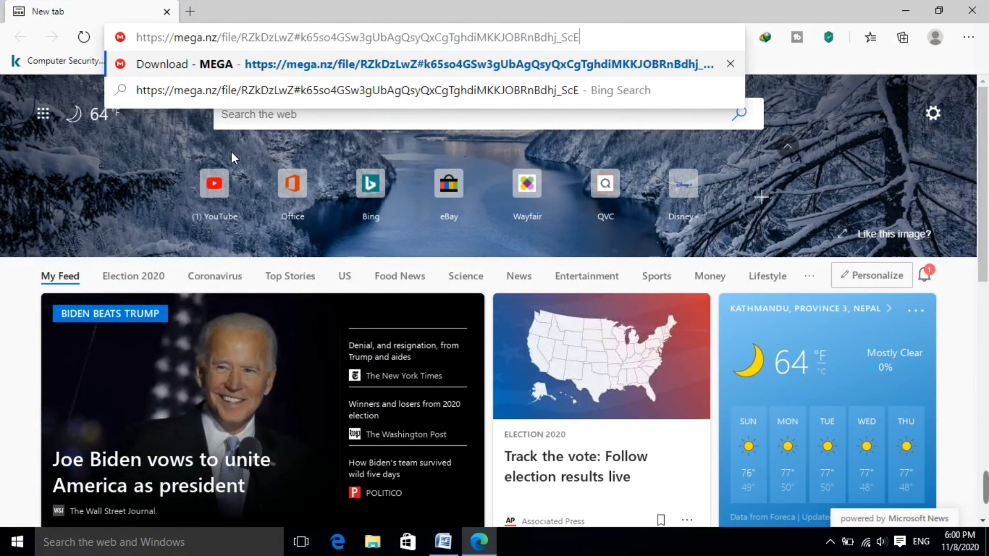
pyautogui.press('Return')
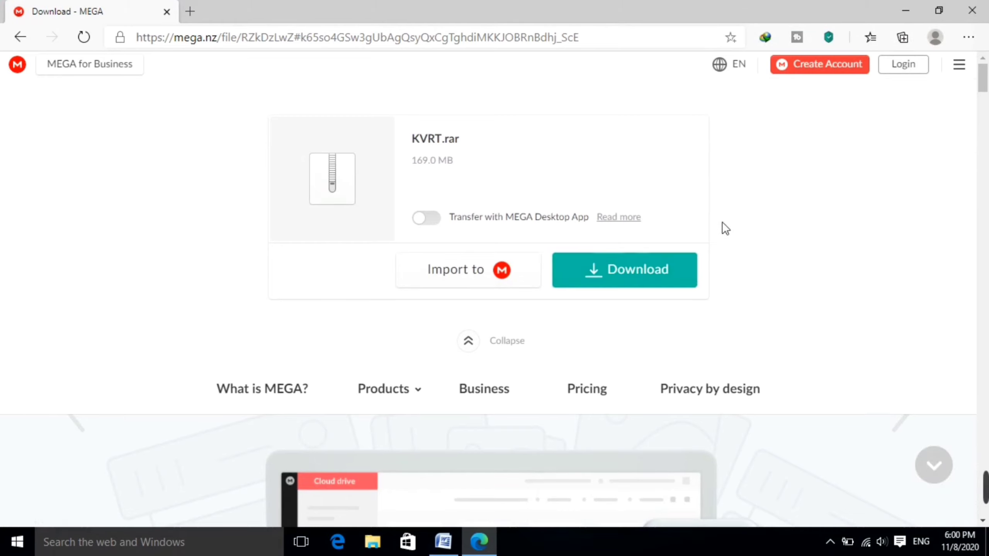
# - Download KVRT.rar, allowing mega.nz to store files on this device, and show the downloaded archive in its folder
pyautogui.click(646, 278)
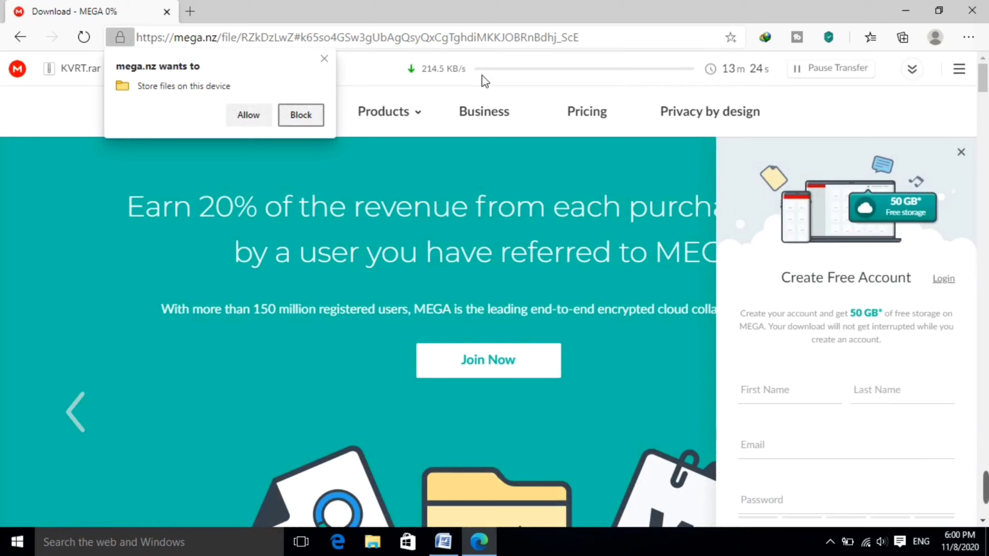
pyautogui.click(248, 115)
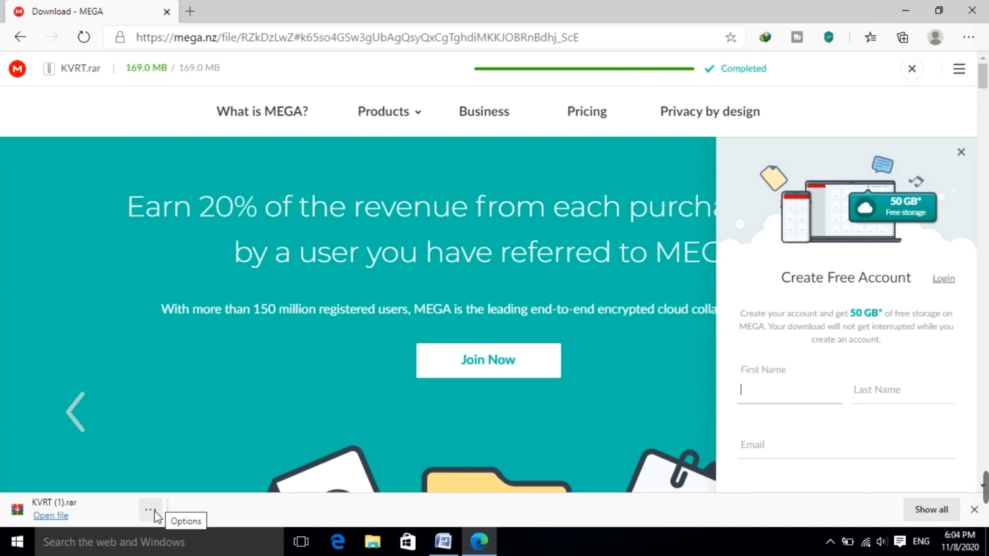
pyautogui.click(149, 509)
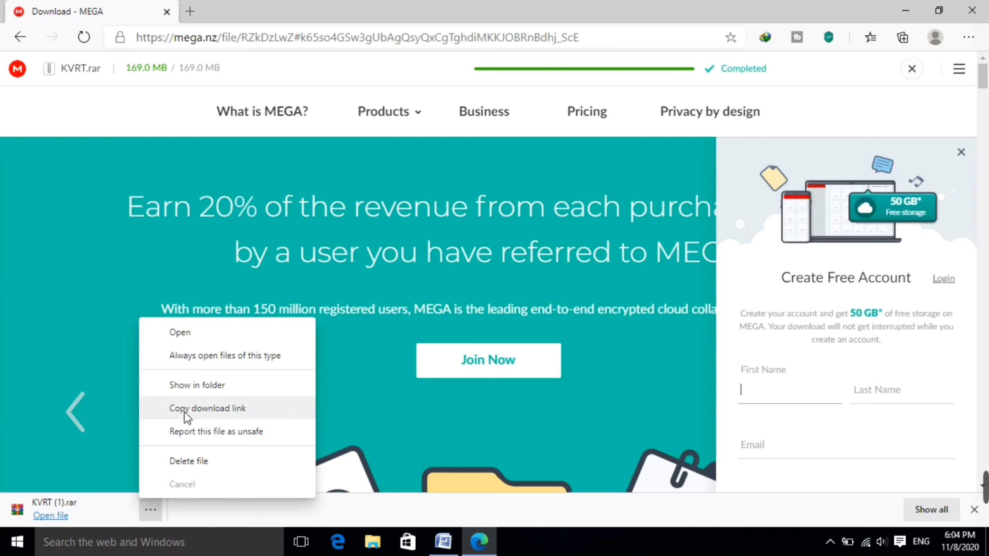
pyautogui.click(204, 385)
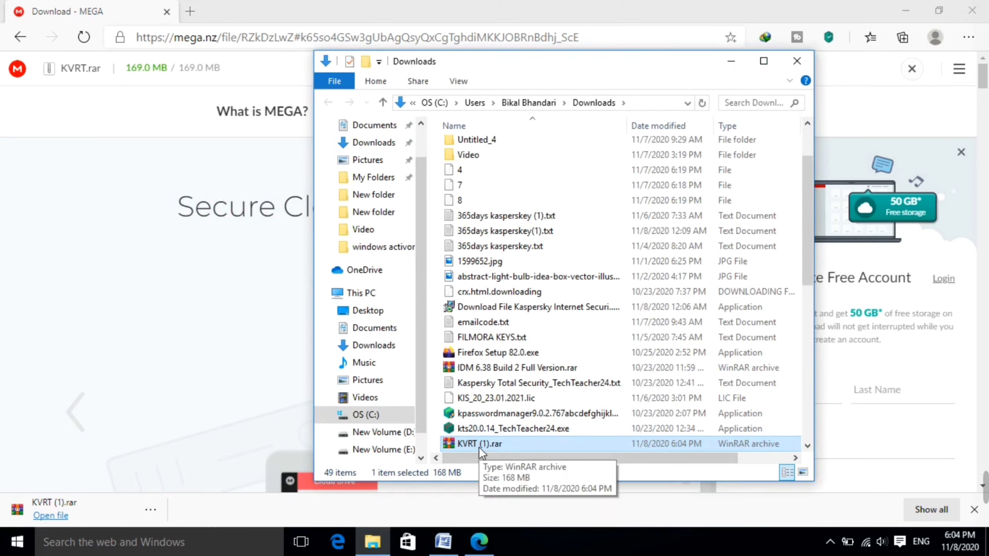
# - Copy KVRT (1).rar from Downloads to the desktop and place it beside the Kaspersky Word document
pyautogui.rightClick(477, 444)
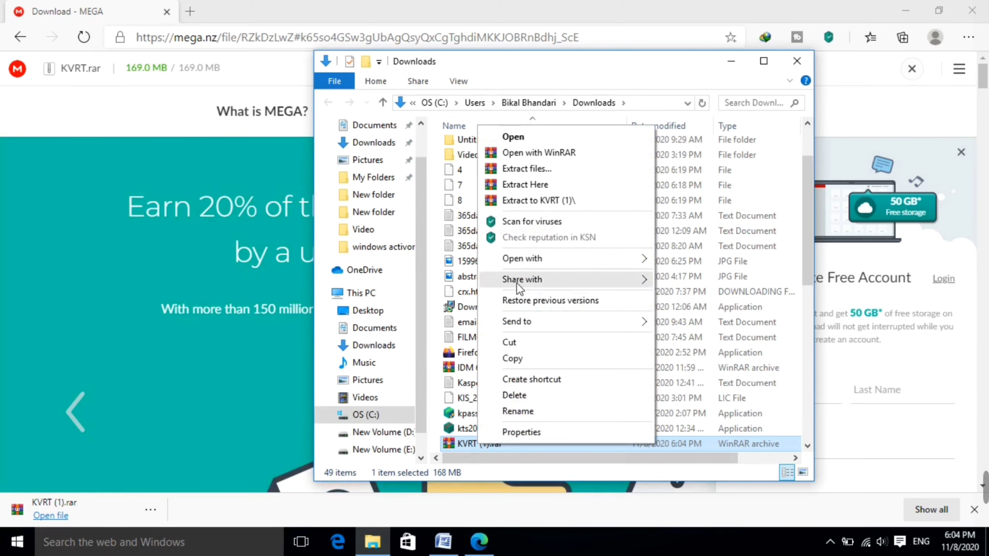
pyautogui.click(517, 359)
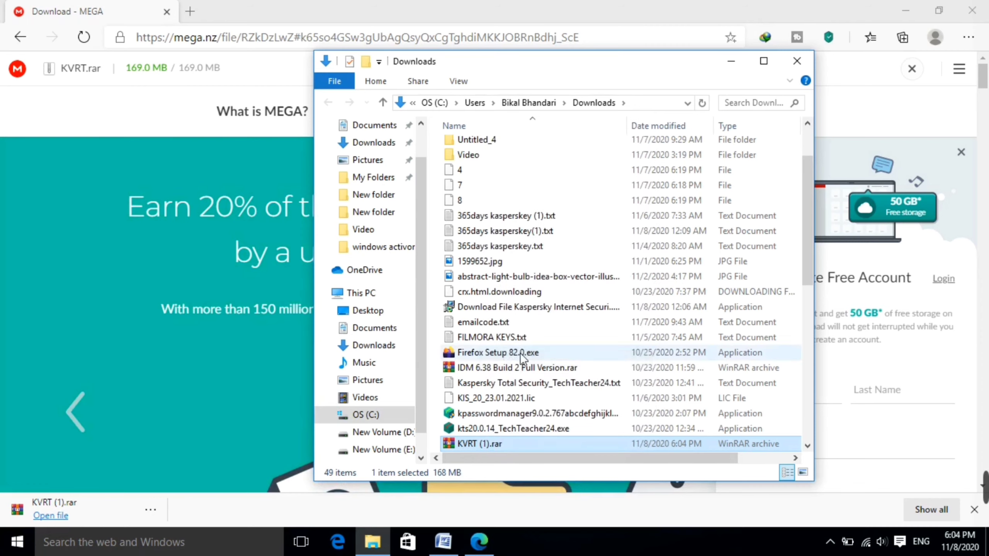
pyautogui.click(797, 61)
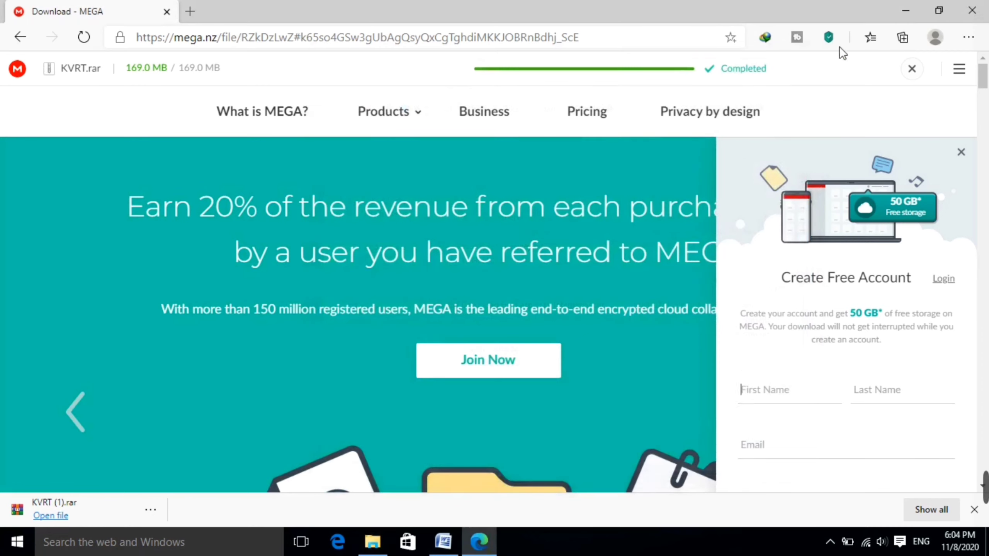
pyautogui.click(907, 10)
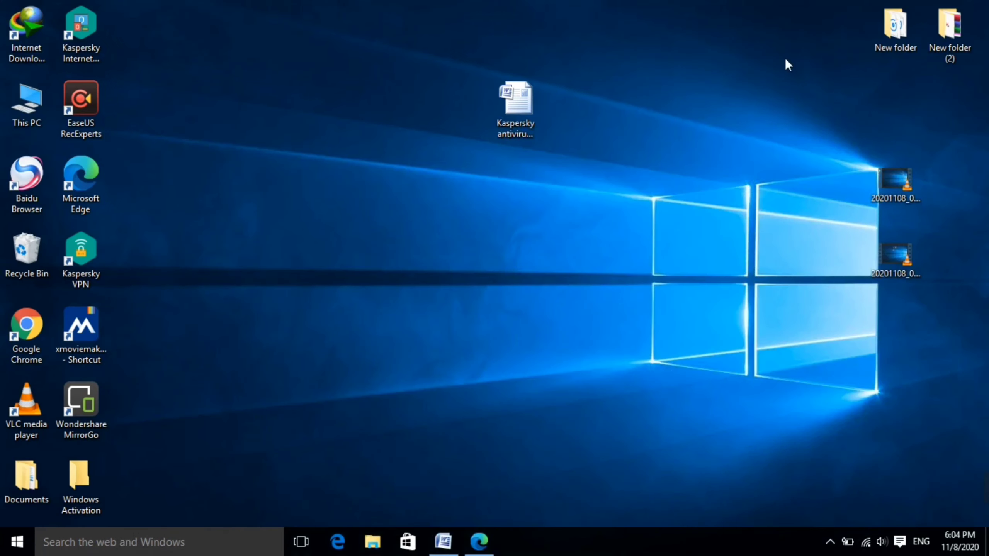
pyautogui.rightClick(663, 43)
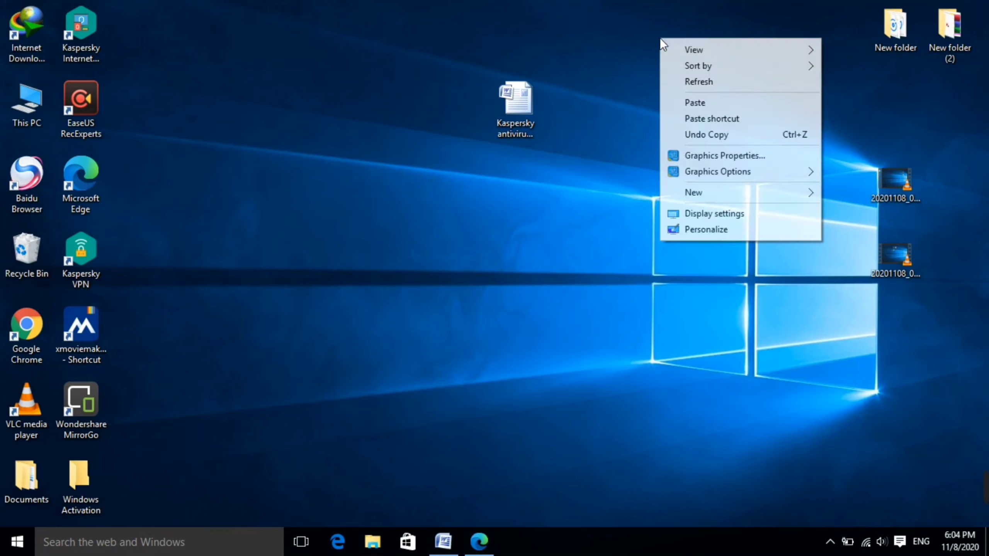
pyautogui.click(710, 104)
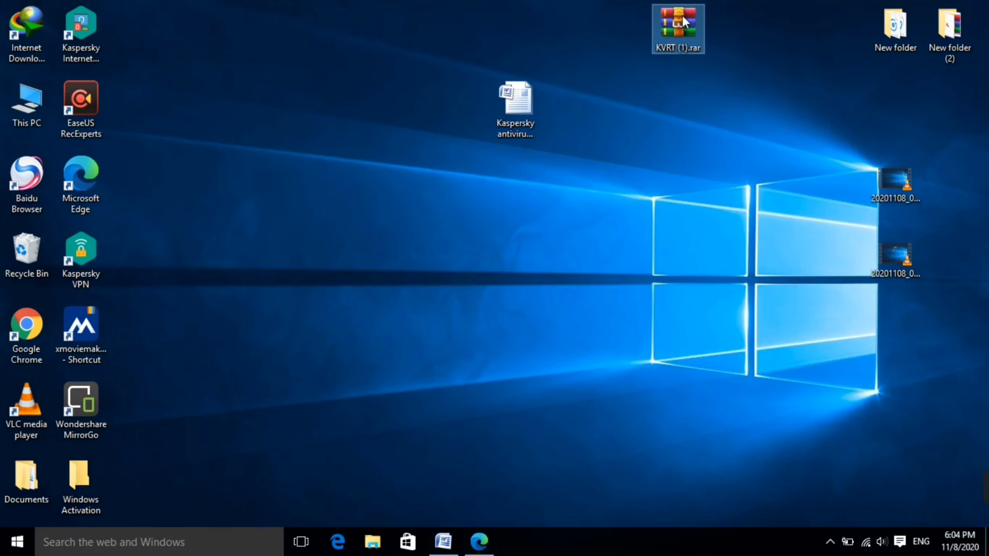
pyautogui.moveTo(683, 16); pyautogui.dragTo(565, 93)
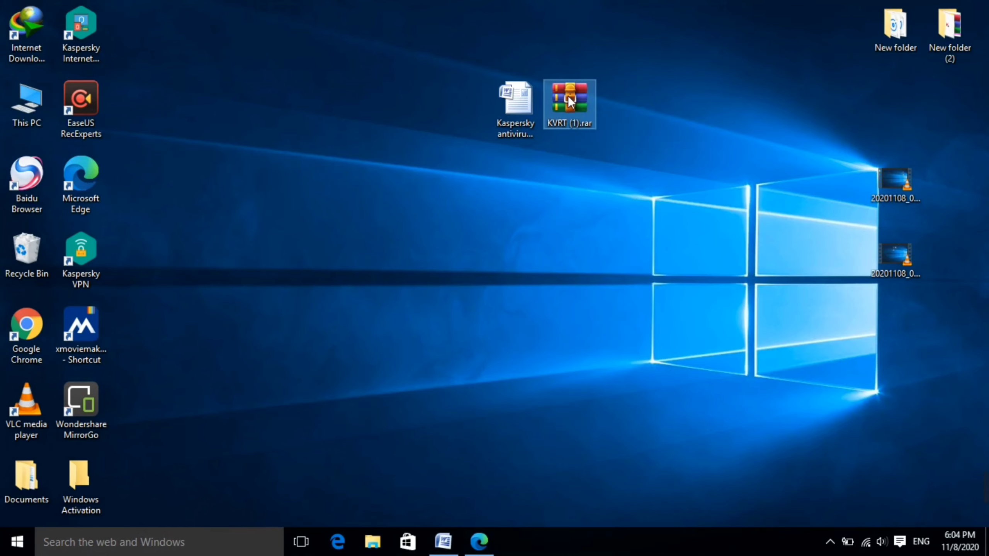
# - Extract KVRT (1).rar into its own KVRT (1) folder and move that folder directly below the archive on the desktop
pyautogui.rightClick(569, 96)
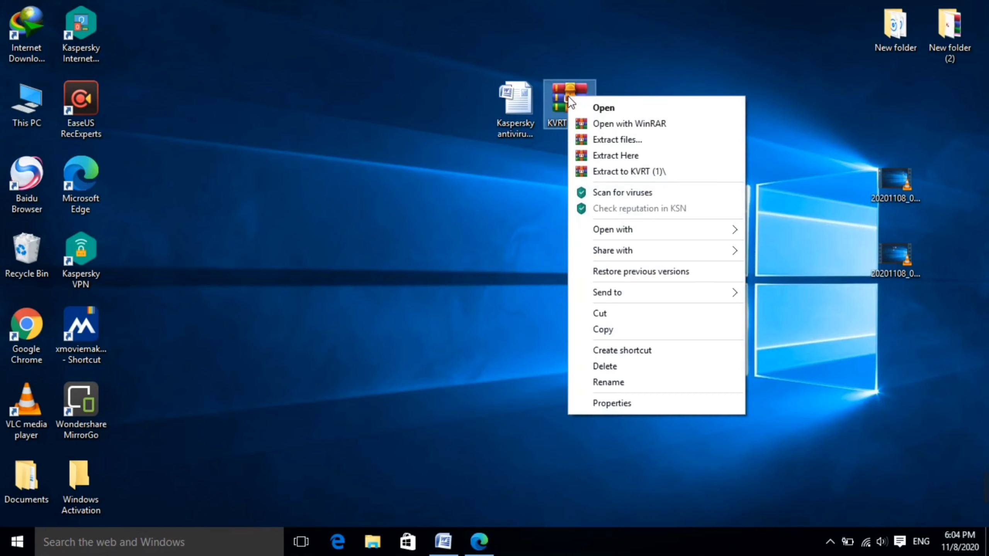
pyautogui.click(631, 172)
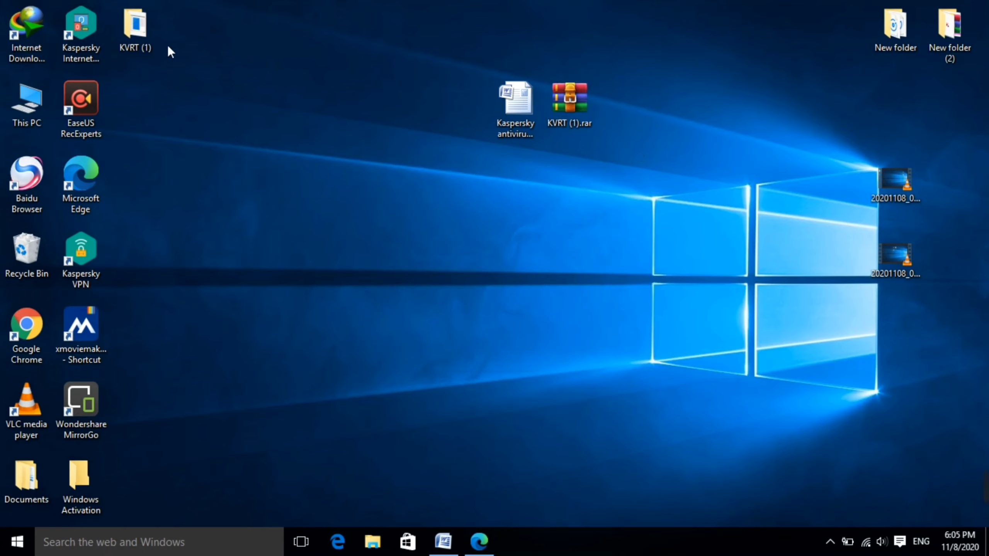
pyautogui.moveTo(140, 28); pyautogui.dragTo(573, 179)
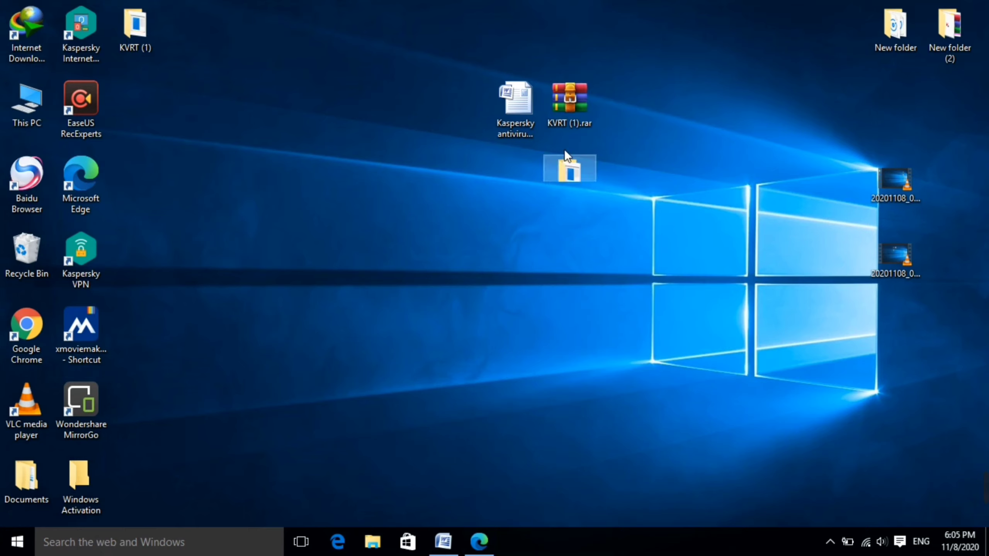
# - Run KVRT.exe from the extracted KVRT (1) folder and close the folder window
pyautogui.doubleClick(568, 171)
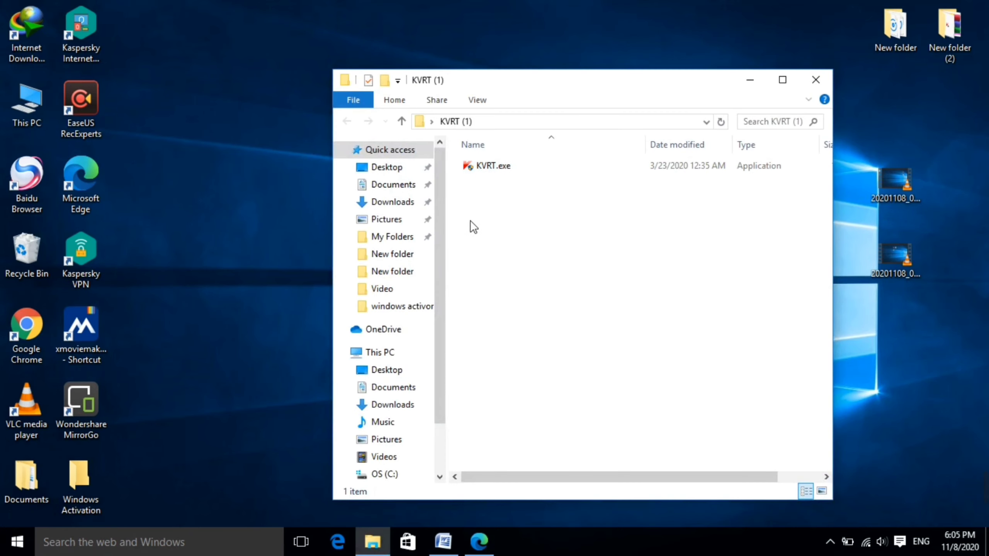
pyautogui.click(485, 170)
pyautogui.doubleClick(489, 168)
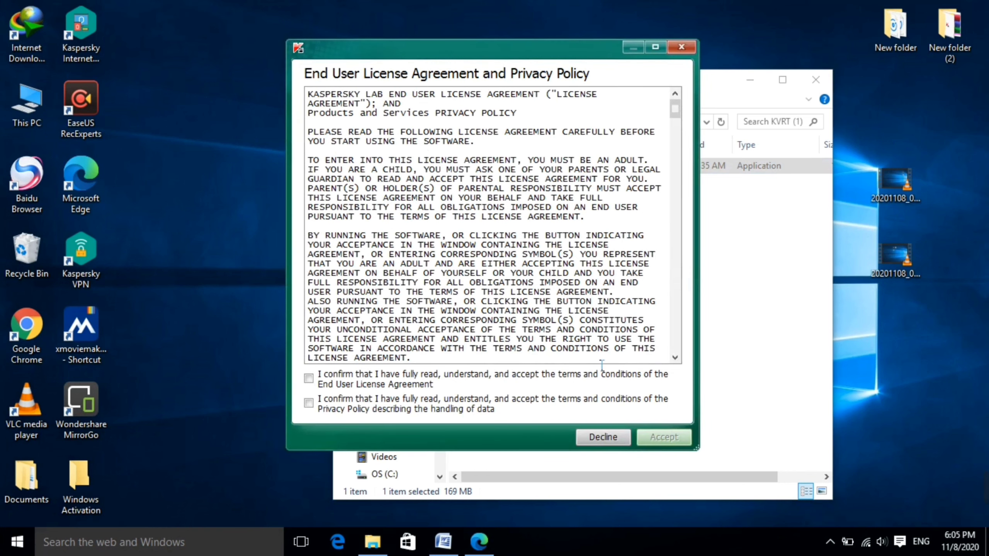
pyautogui.click(816, 81)
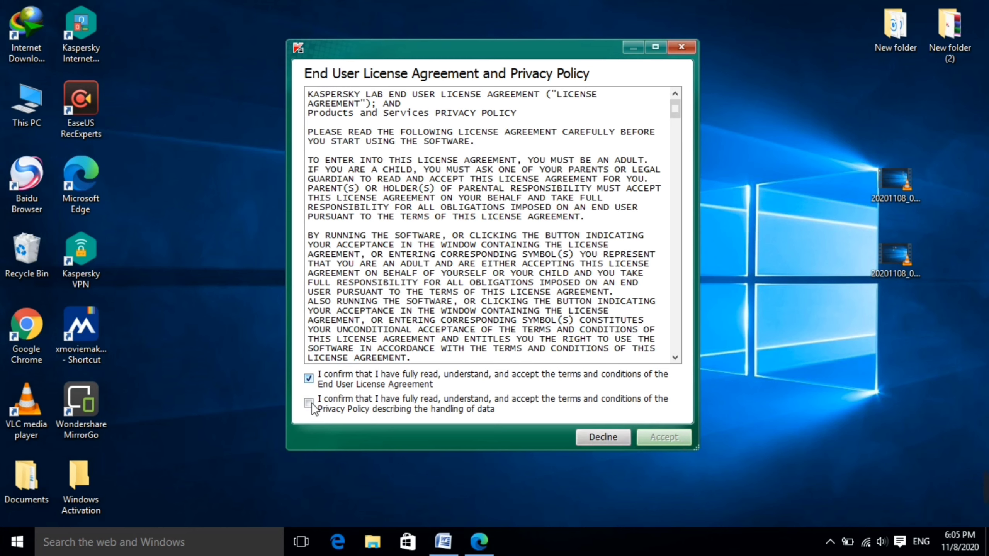
# - Accept the End User License Agreement and Privacy Policy, and start a scan with Kaspersky Virus Removal Tool
pyautogui.click(309, 404)
pyautogui.click(660, 435)
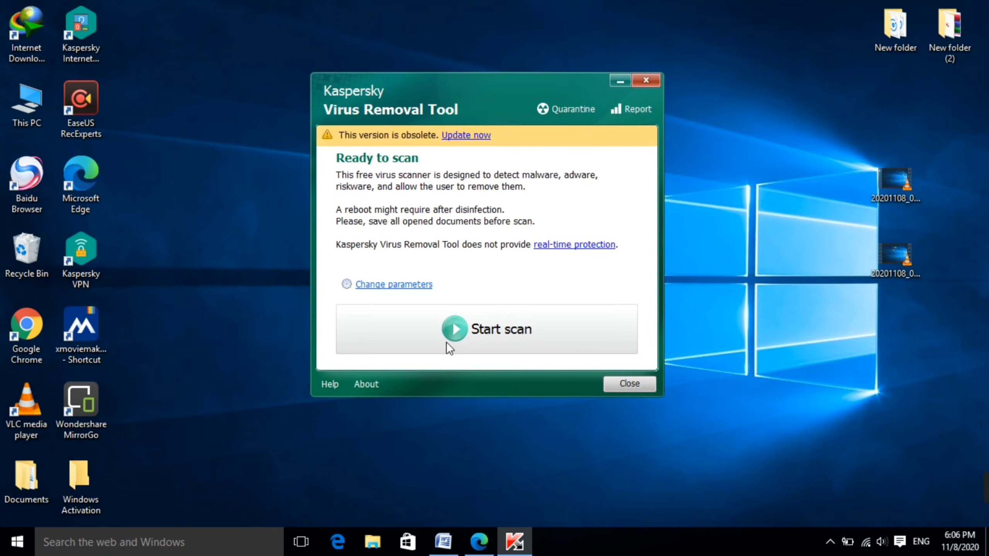
pyautogui.click(461, 327)
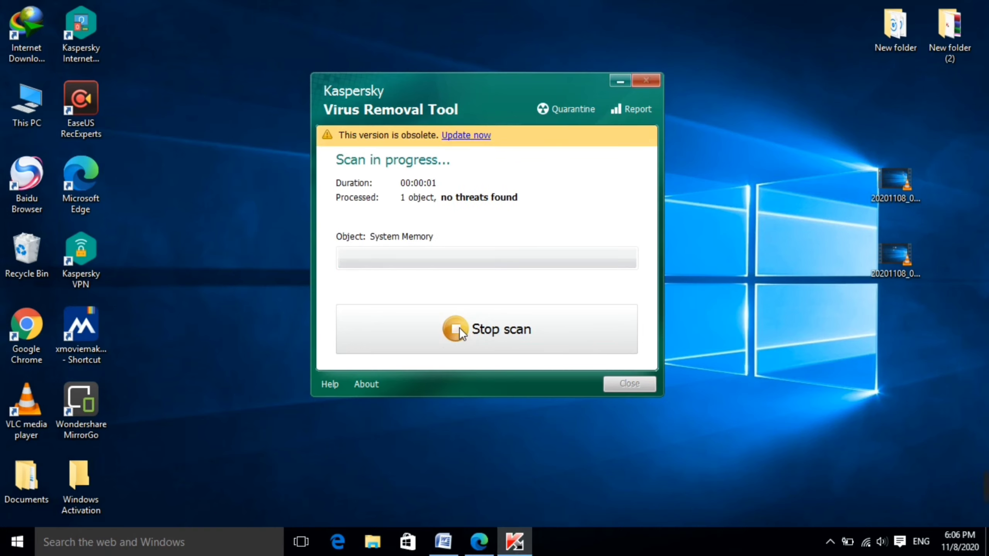